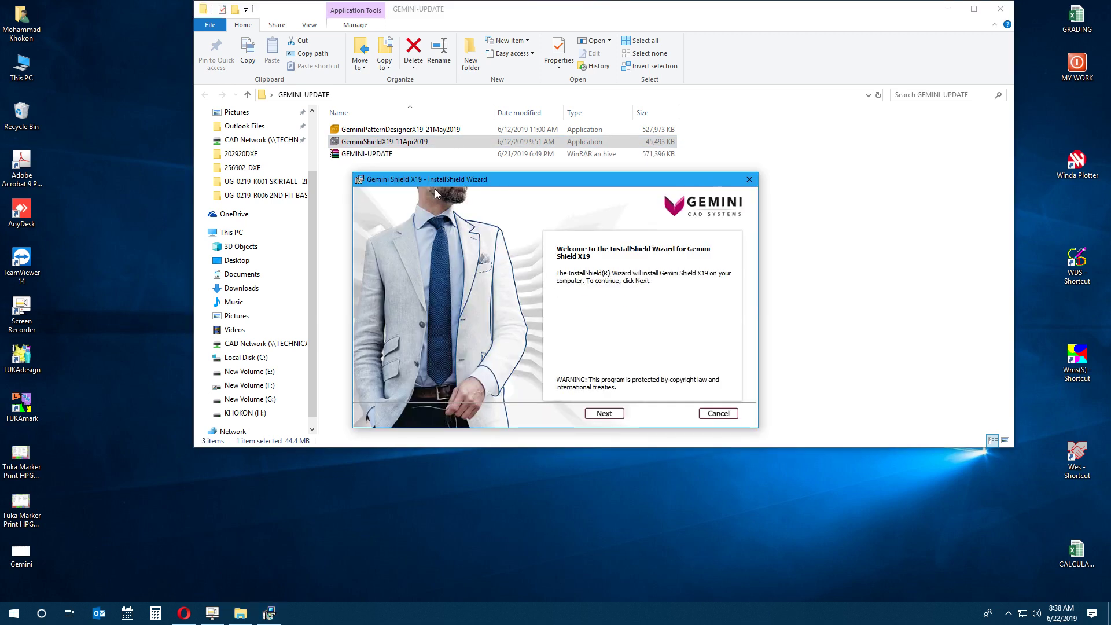
# - Accept the license agreement and install Gemini Shield X19 for all users in the default destination folder
pyautogui.click(609, 413)
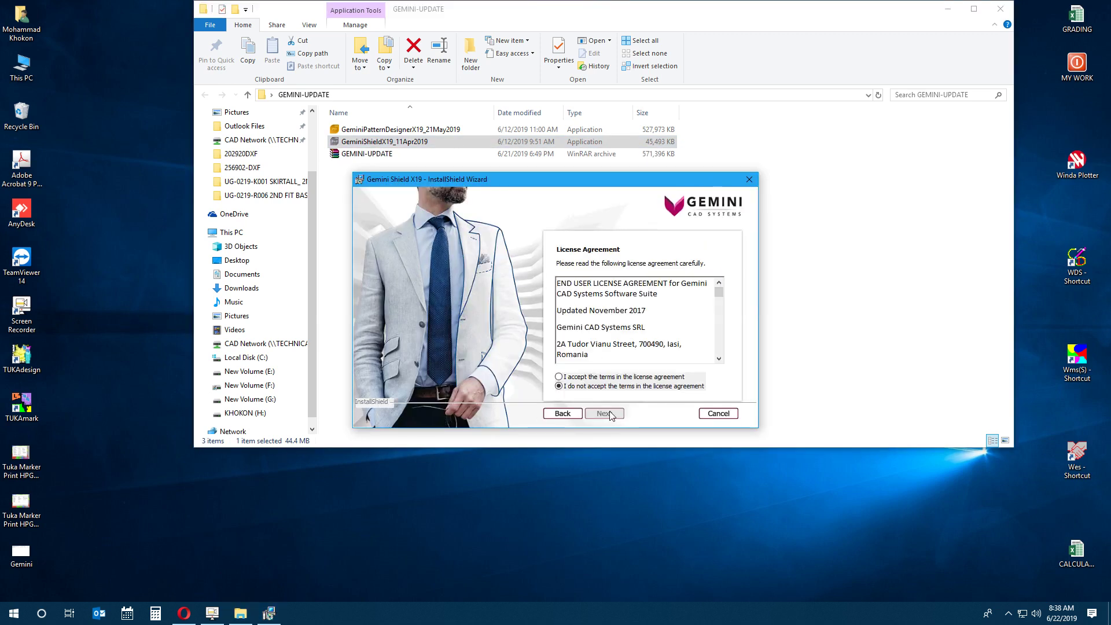
pyautogui.click(614, 377)
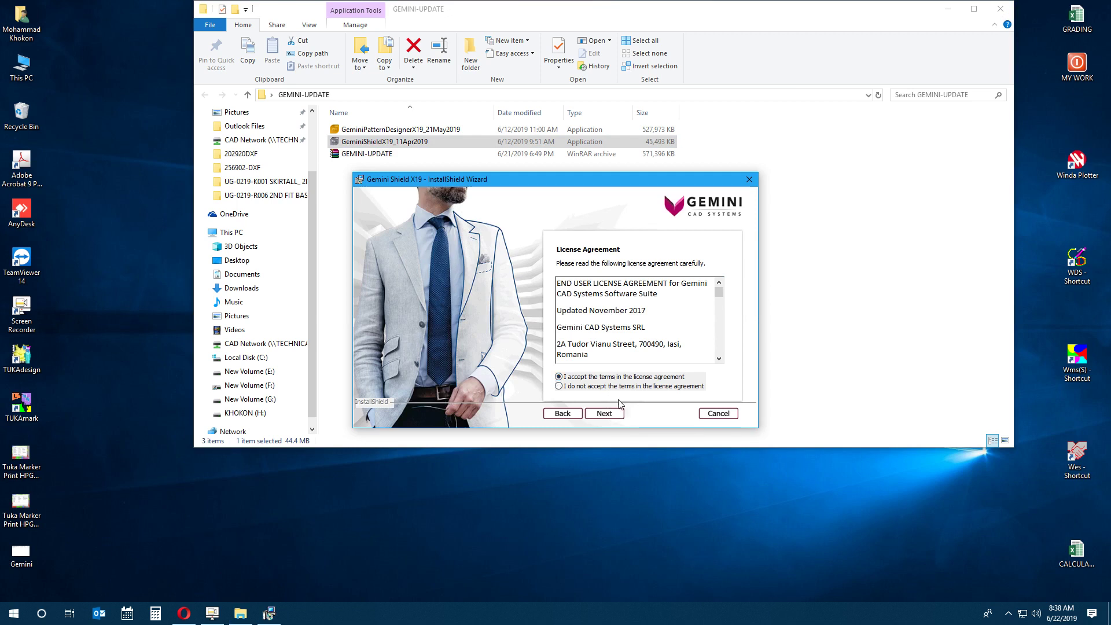
pyautogui.click(617, 414)
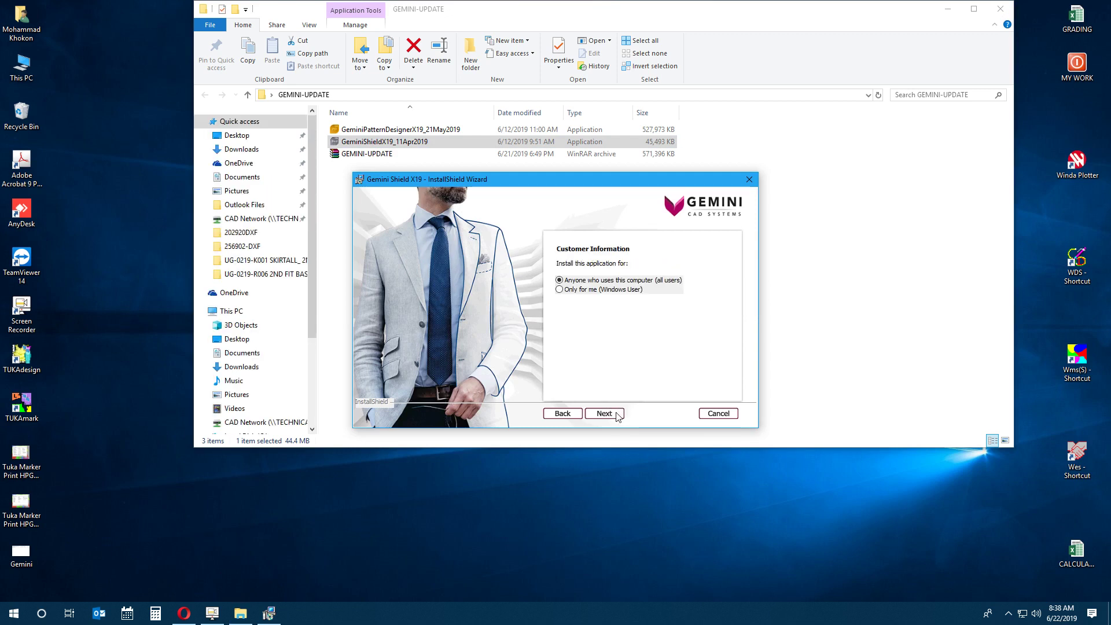
pyautogui.click(617, 415)
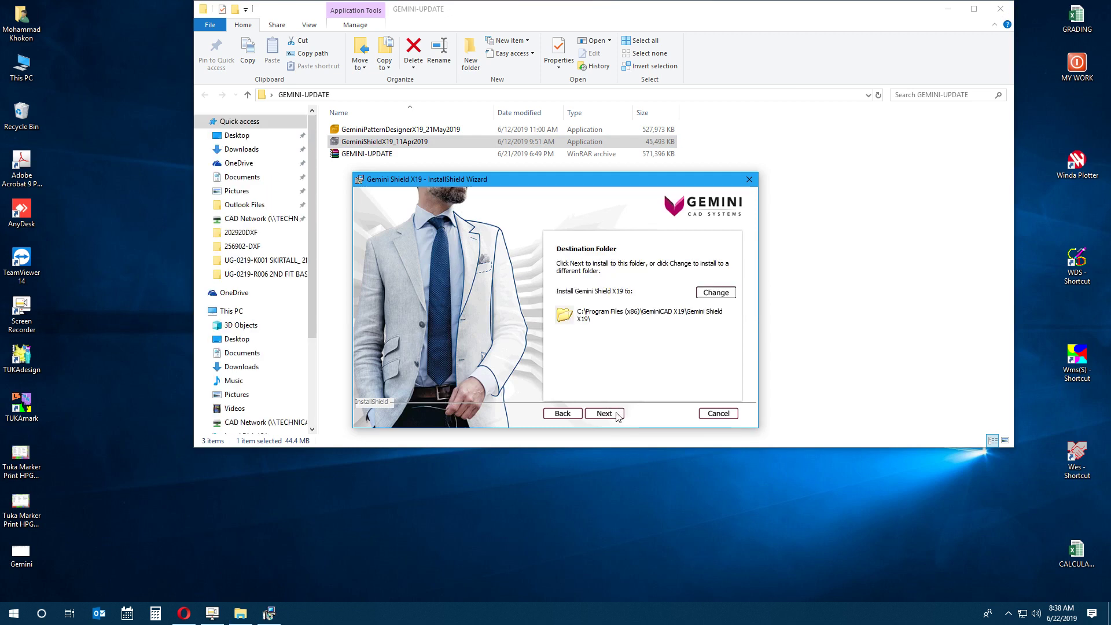
pyautogui.click(617, 415)
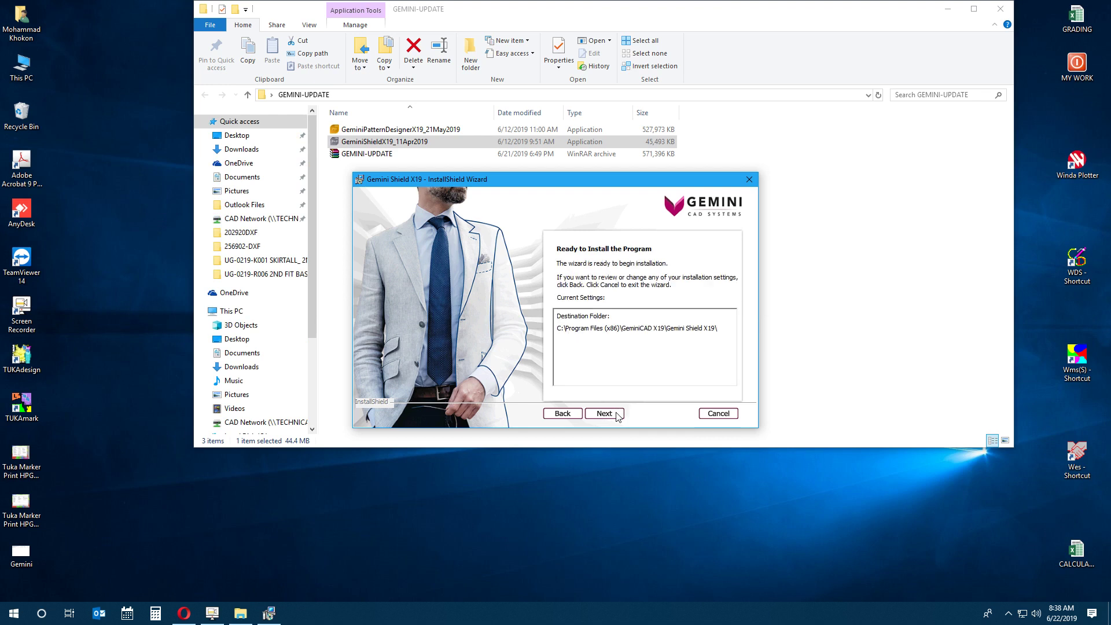
pyautogui.click(617, 415)
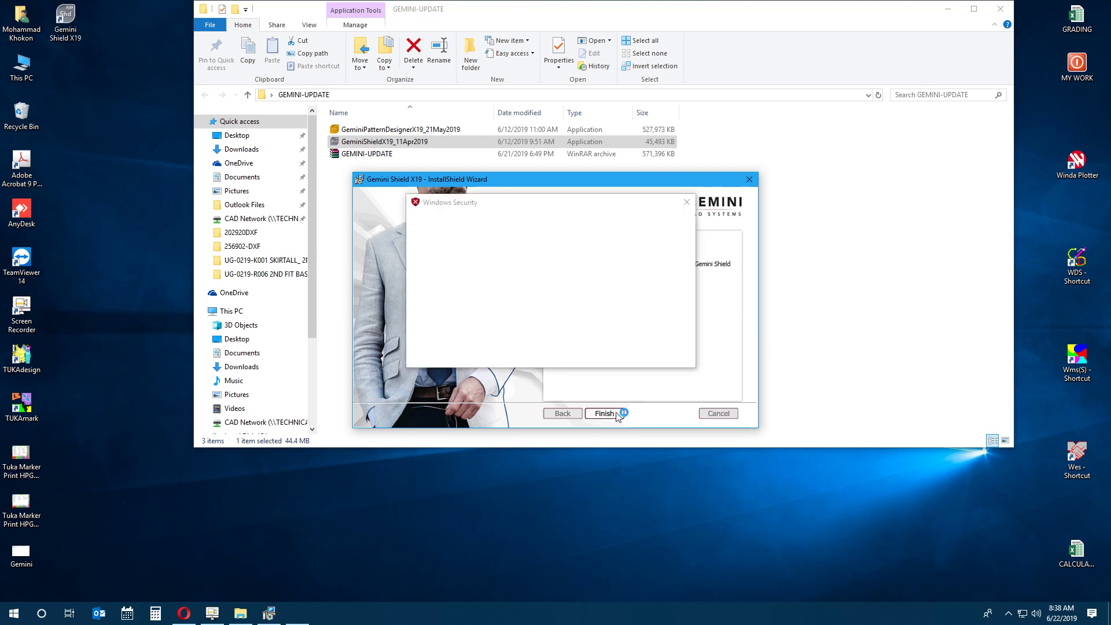
# - Allow Gemini Shield X19 through the firewall on private networks only, and finish its setup wizard
pyautogui.click(590, 329)
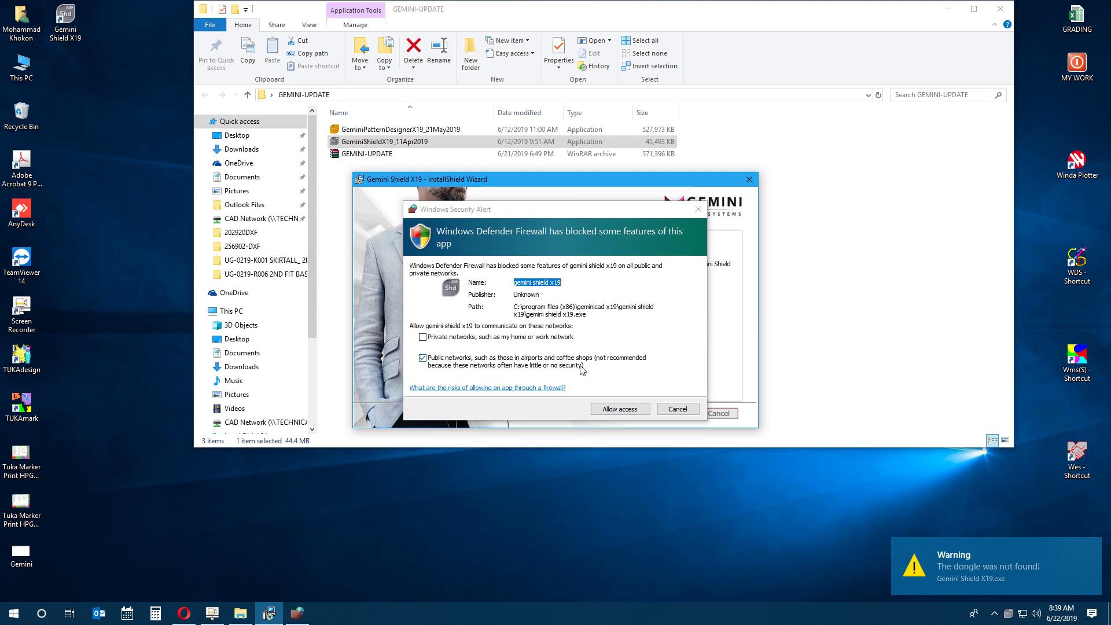
pyautogui.click(549, 340)
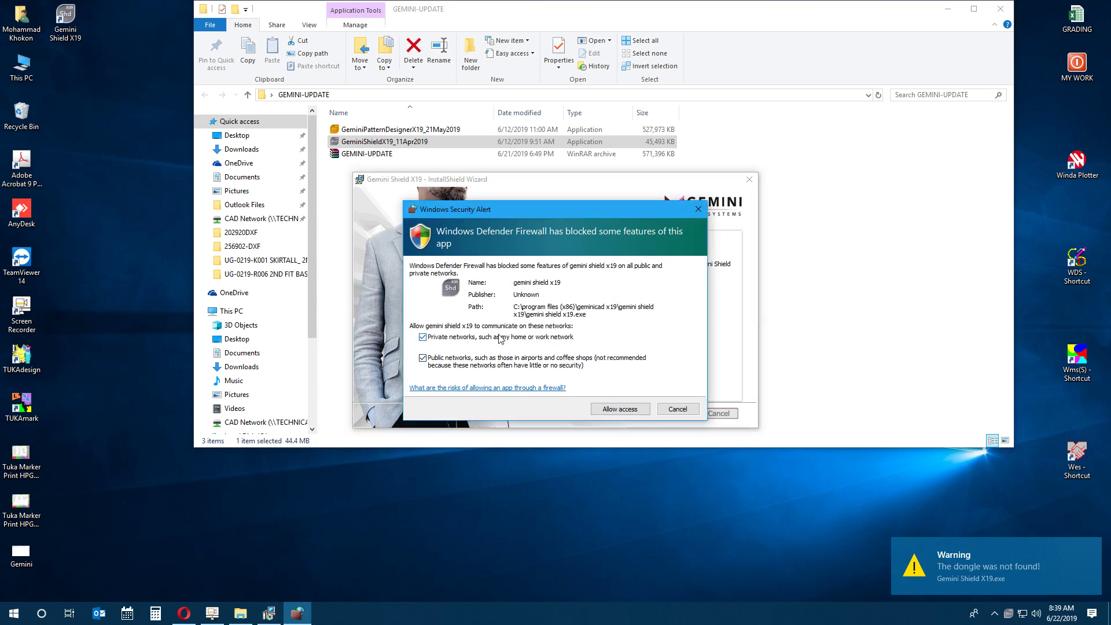
pyautogui.click(503, 357)
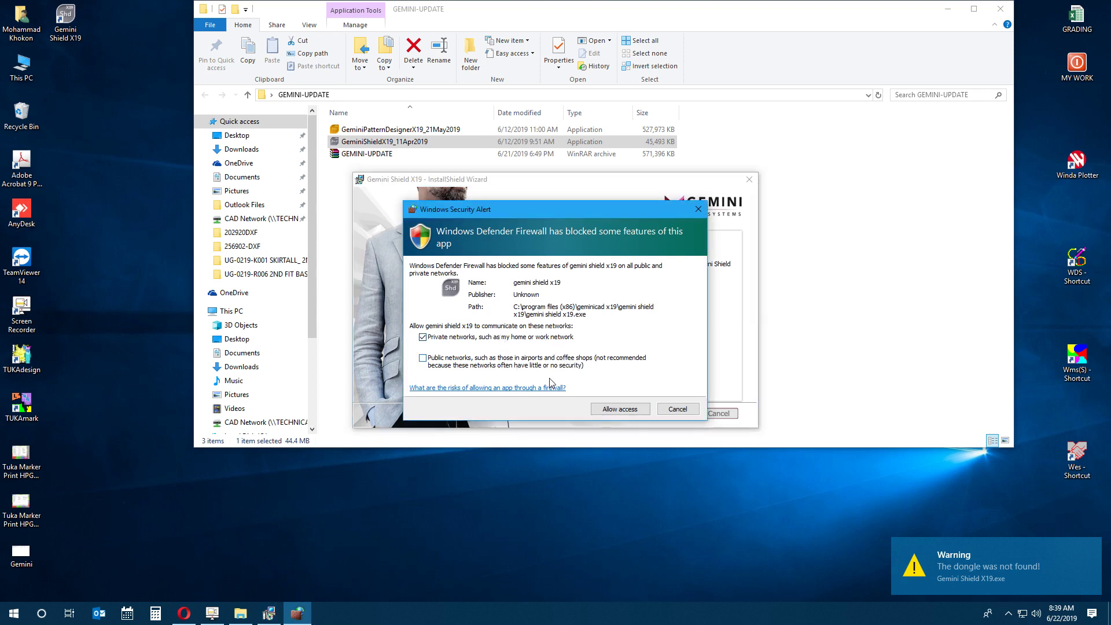
pyautogui.click(617, 410)
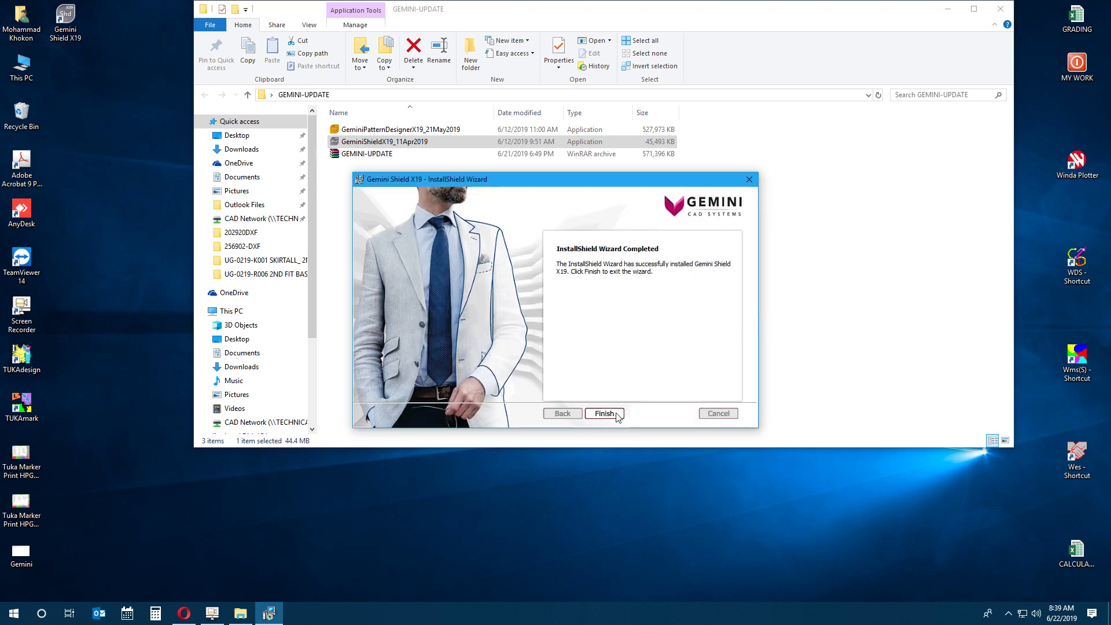
pyautogui.click(617, 415)
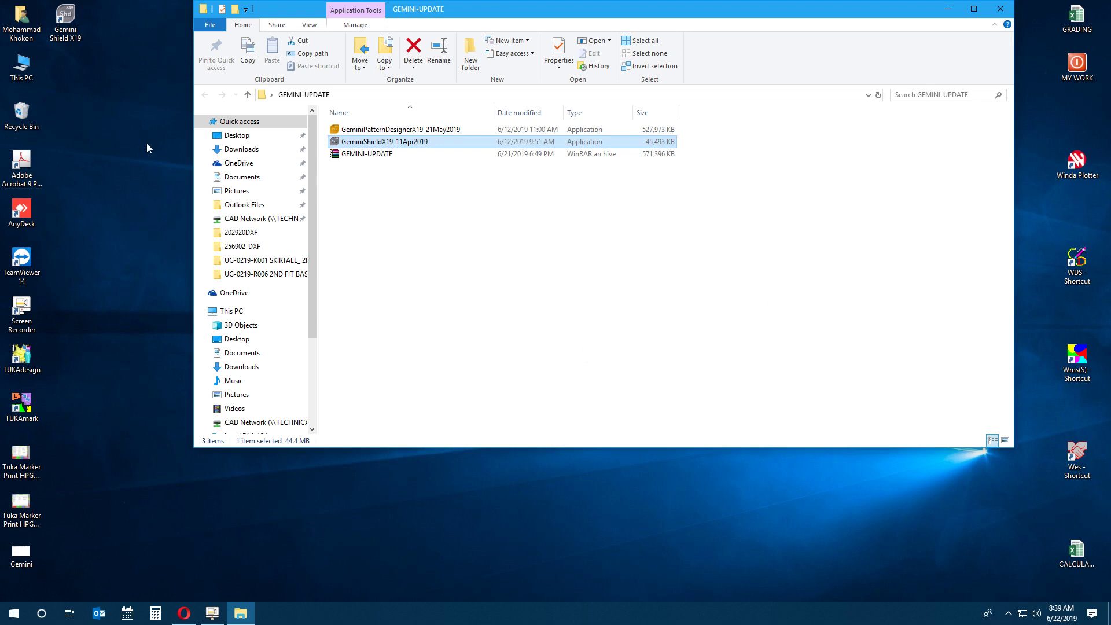
# - Try to run the GeminiPatternDesignerX19_21May2019 installer as administrator
pyautogui.rightClick(136, 124)
pyautogui.click(157, 159)
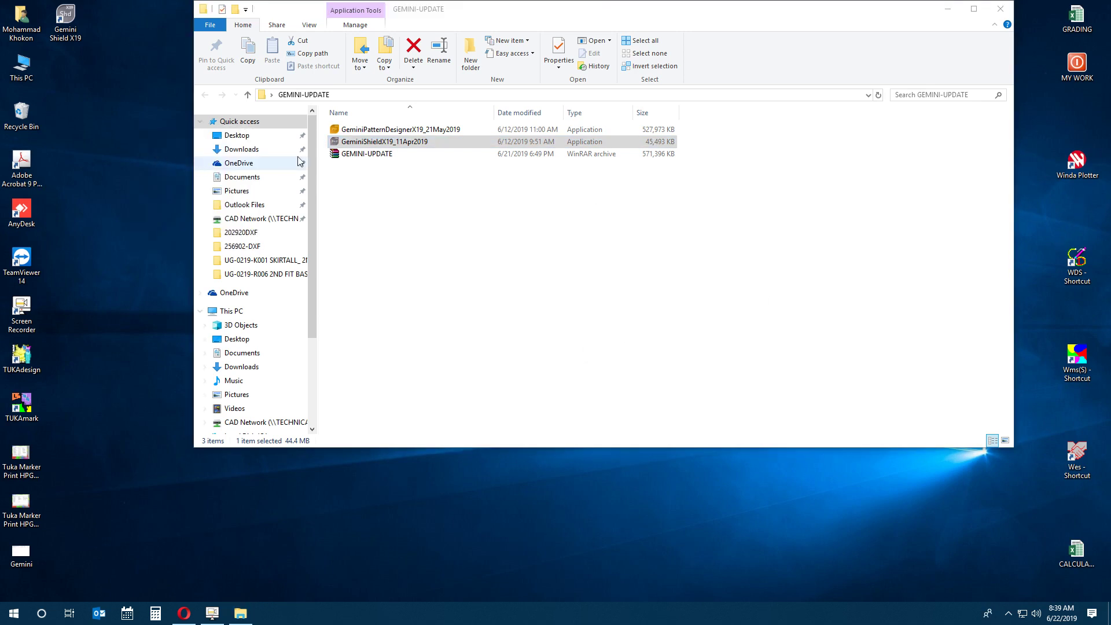
pyautogui.click(366, 132)
pyautogui.rightClick(365, 133)
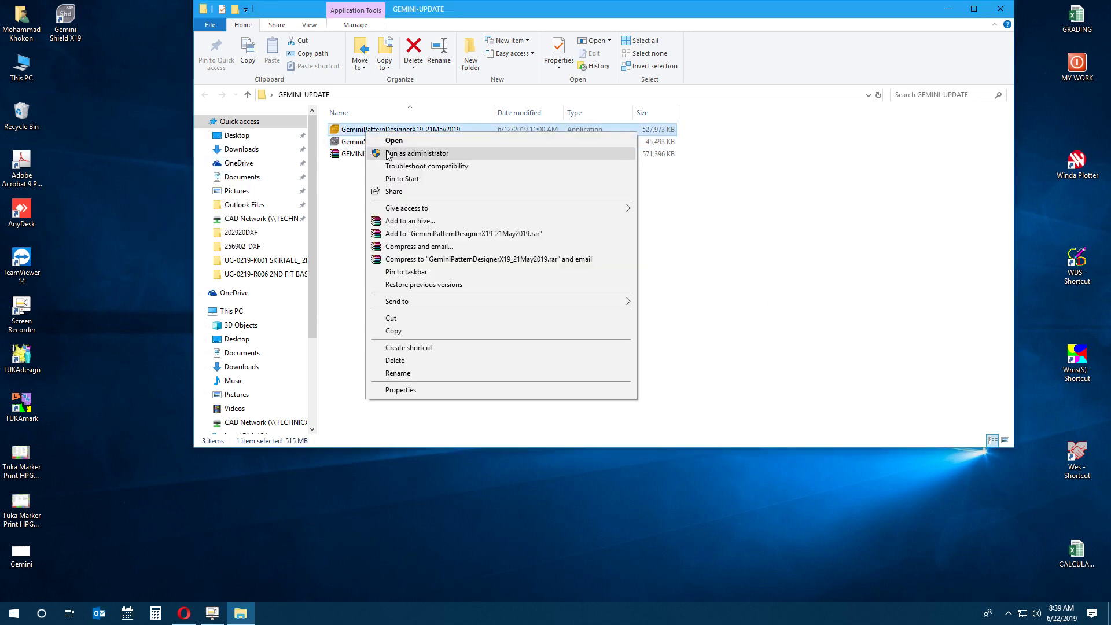
pyautogui.click(384, 153)
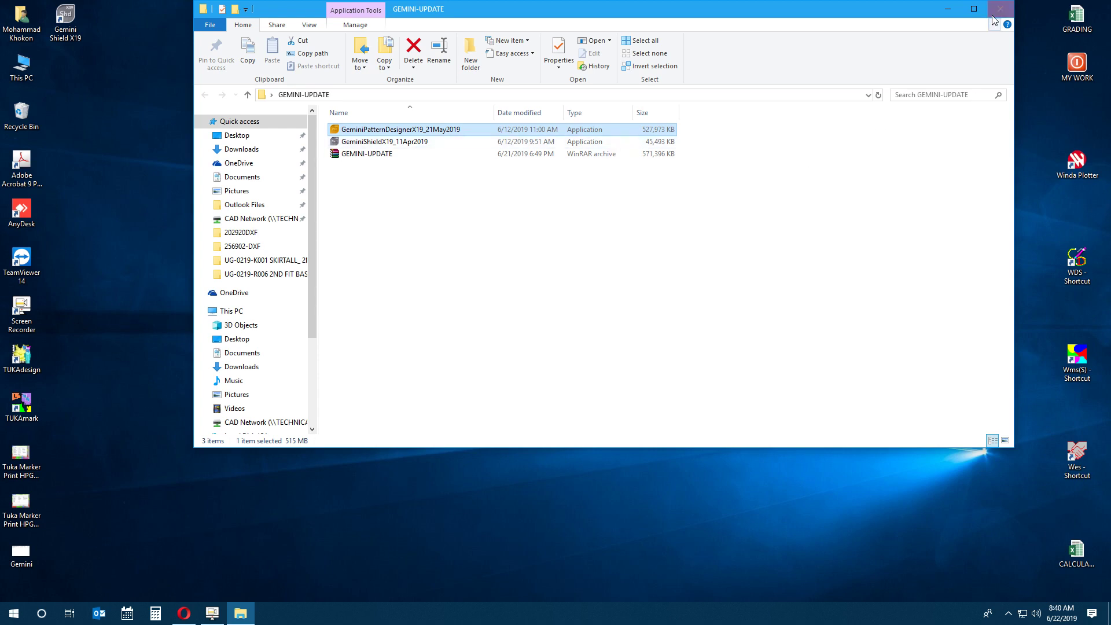
pyautogui.click(948, 9)
pyautogui.rightClick(658, 99)
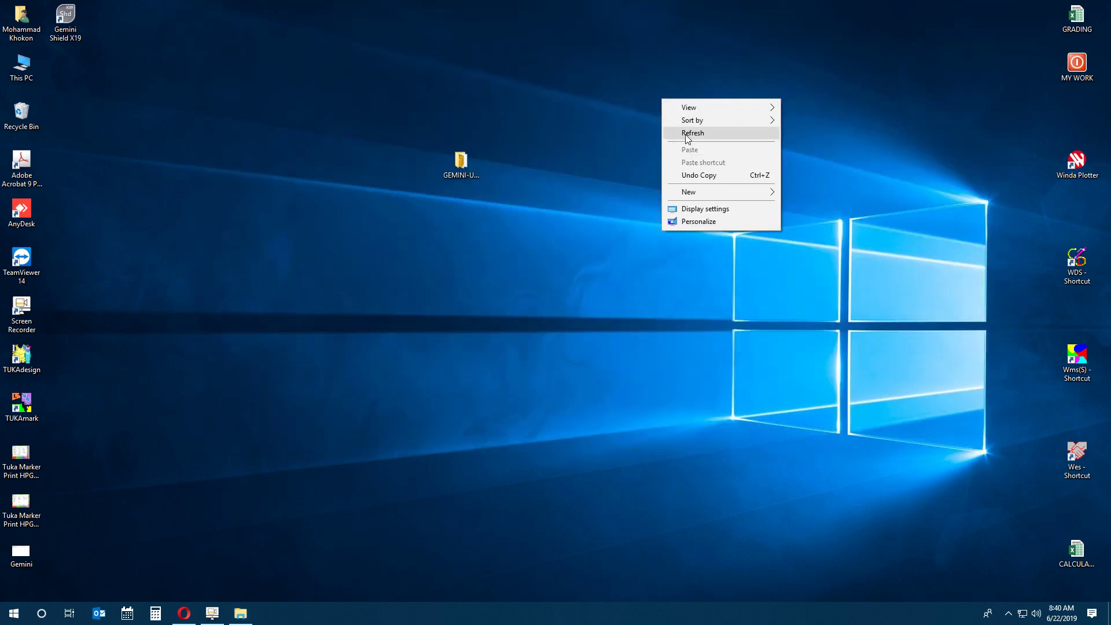
pyautogui.click(674, 133)
pyautogui.click(252, 612)
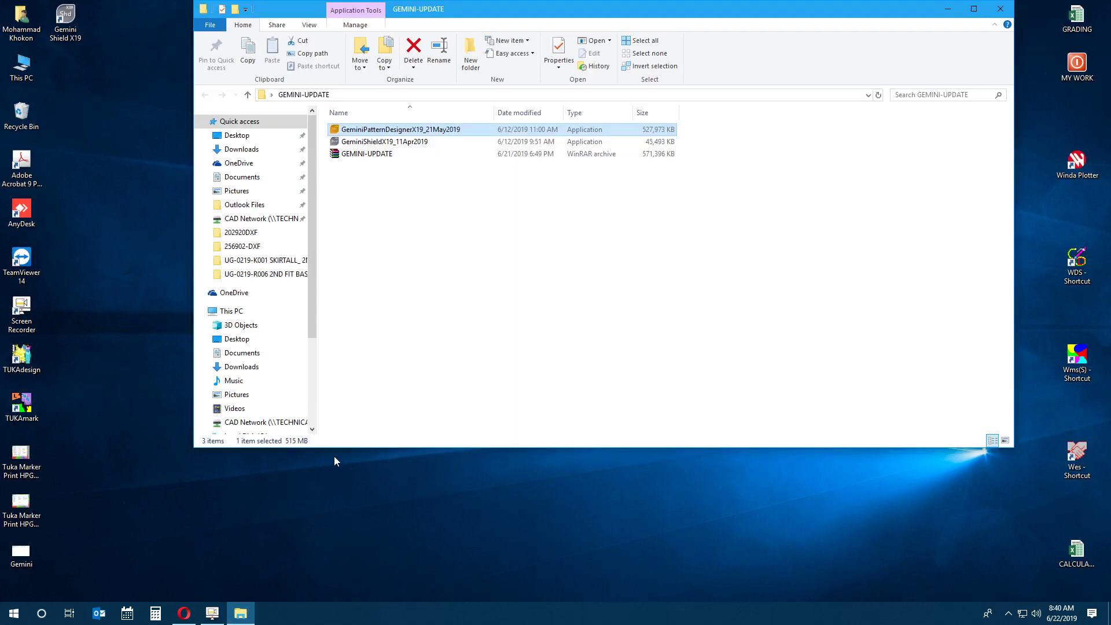
pyautogui.rightClick(446, 283)
pyautogui.click(472, 327)
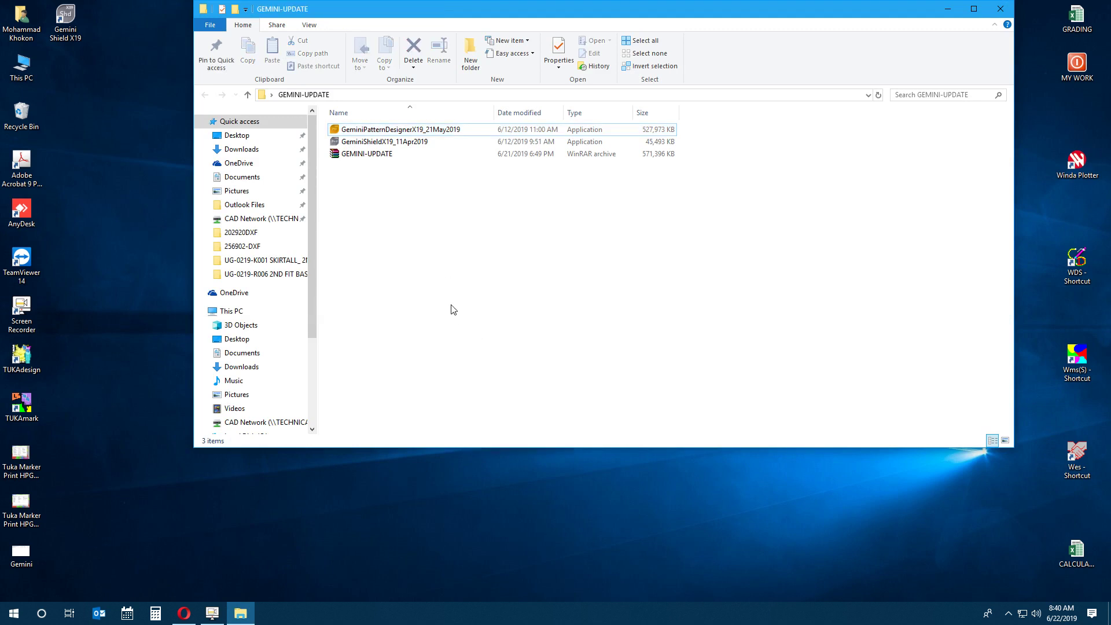
# - Run the GeminiPatternDesignerX19_21May2019 installer as administrator and accept its license agreement
pyautogui.rightClick(372, 135)
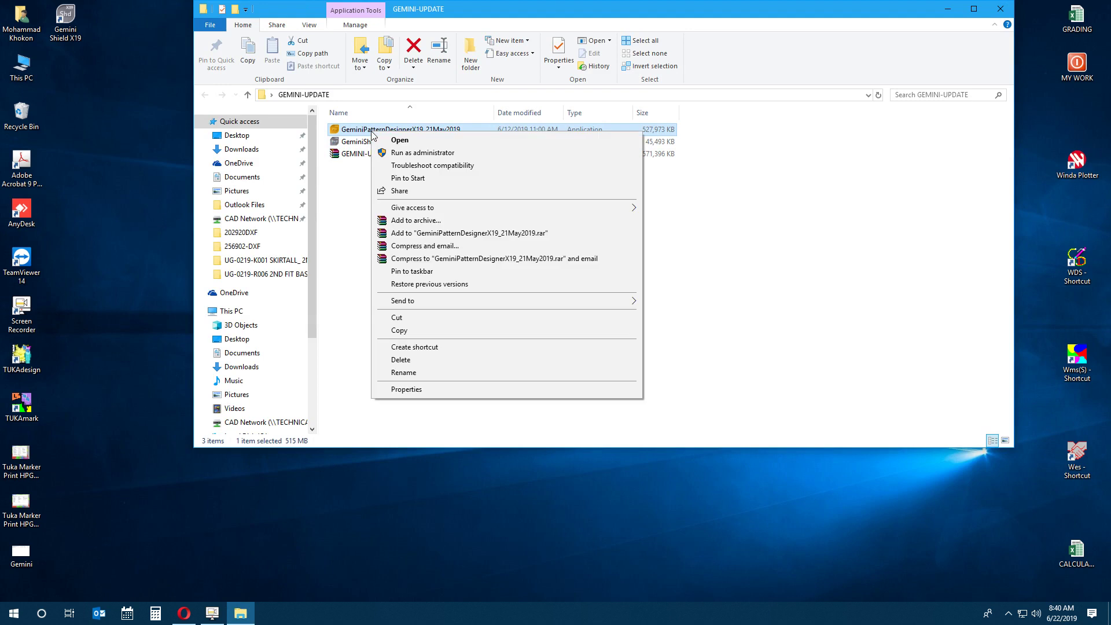
pyautogui.click(408, 153)
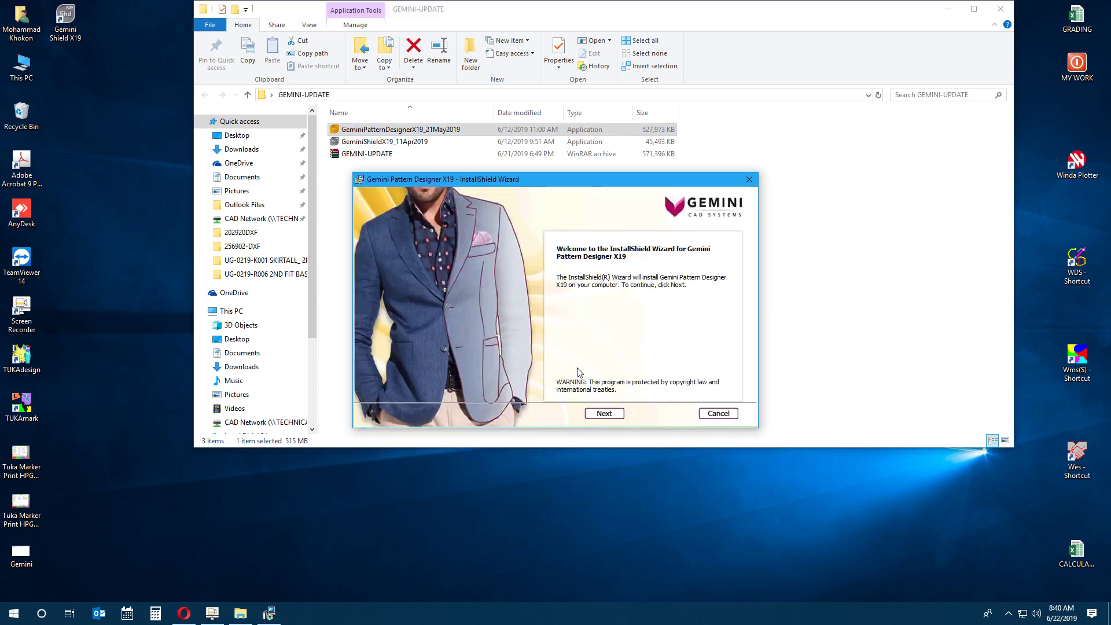
pyautogui.click(596, 415)
pyautogui.click(591, 377)
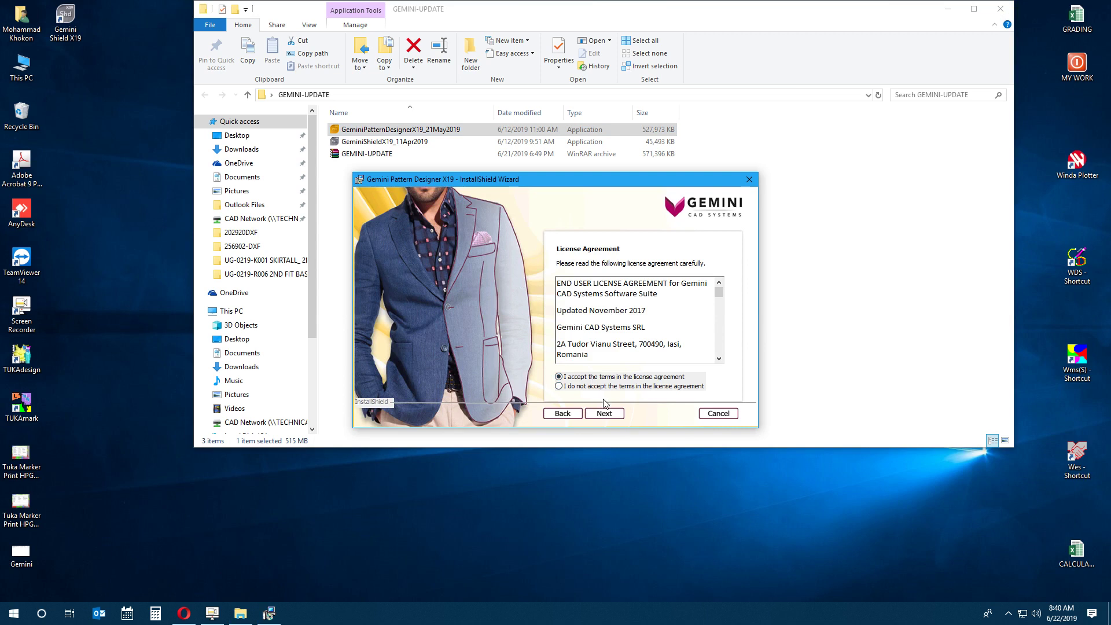
pyautogui.click(606, 413)
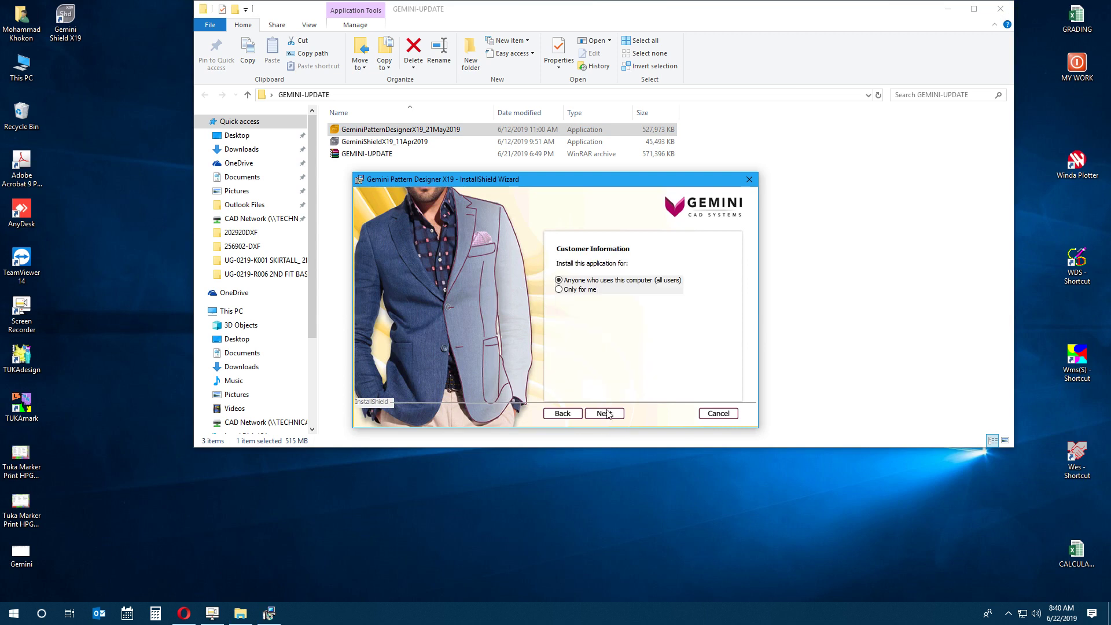
# - Install Gemini Pattern Designer X19 for all users with the Technical package type, keep the default destination and work folders, and finish the wizard
pyautogui.click(606, 413)
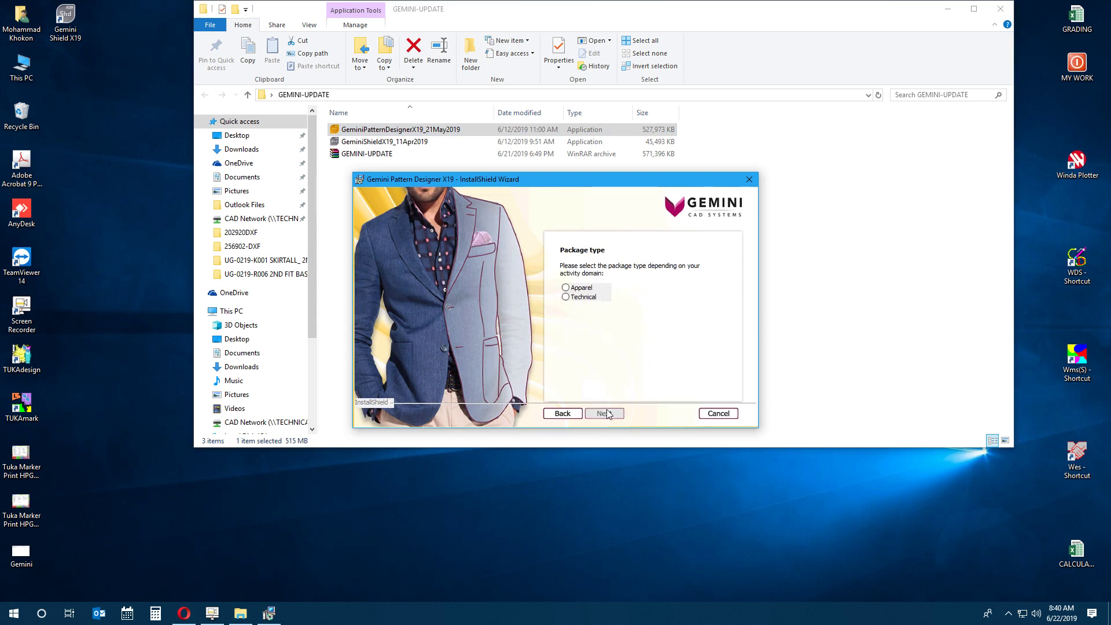
pyautogui.click(586, 297)
pyautogui.click(616, 413)
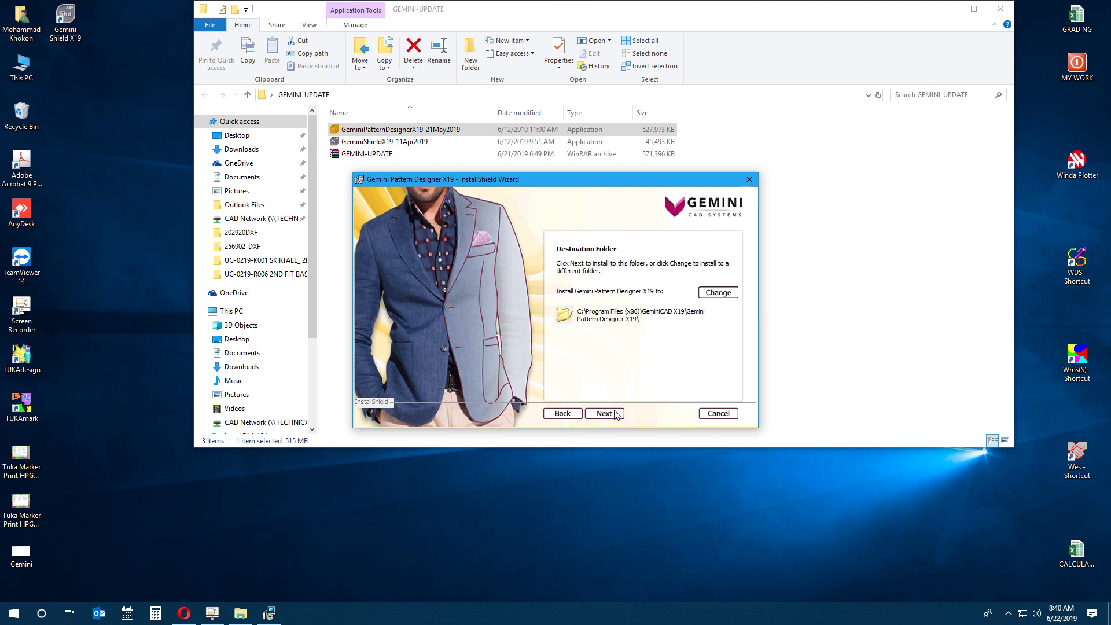
pyautogui.click(615, 414)
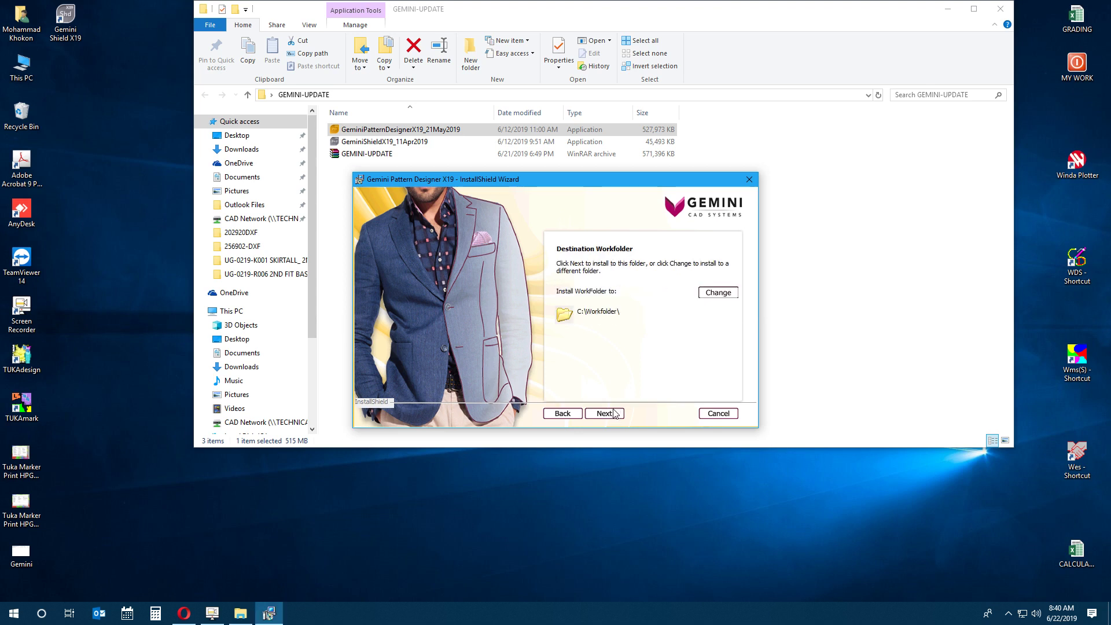
pyautogui.click(614, 416)
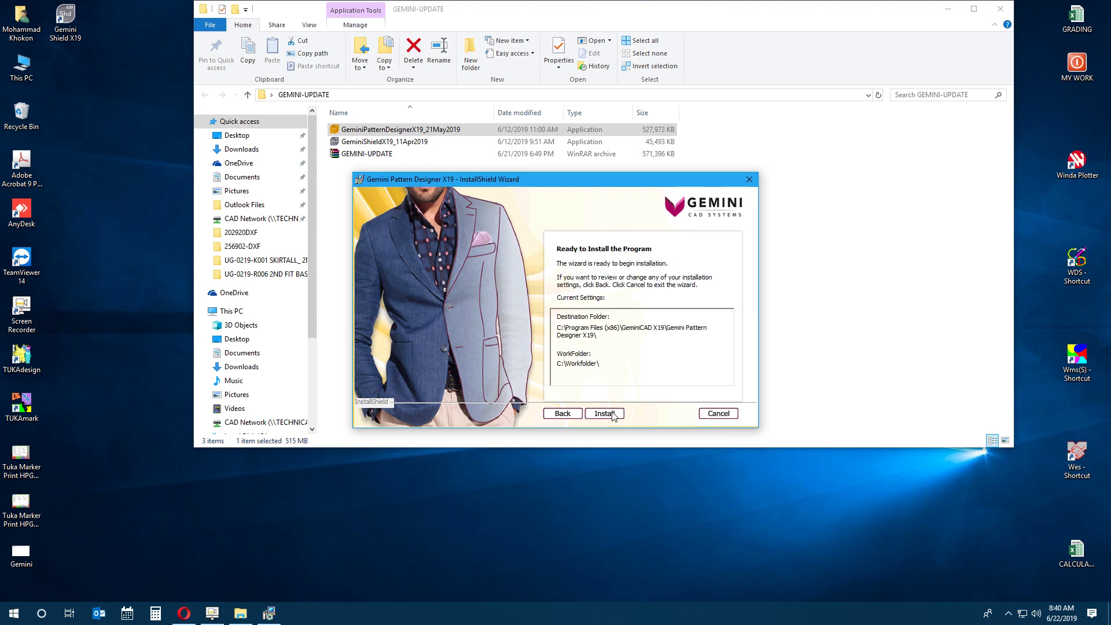
pyautogui.click(614, 415)
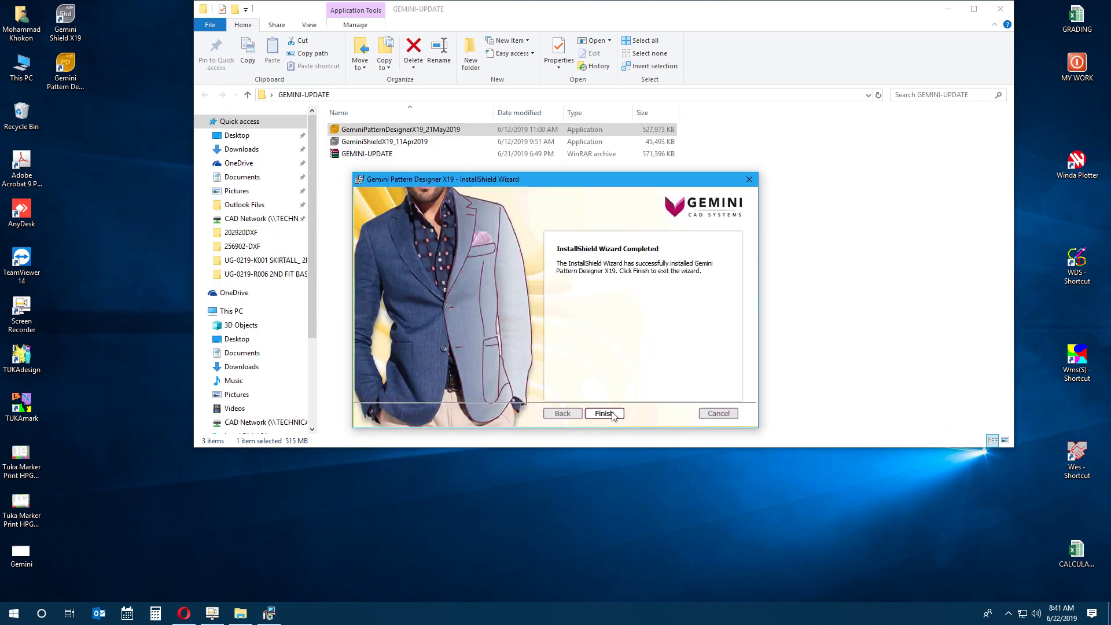
pyautogui.click(604, 413)
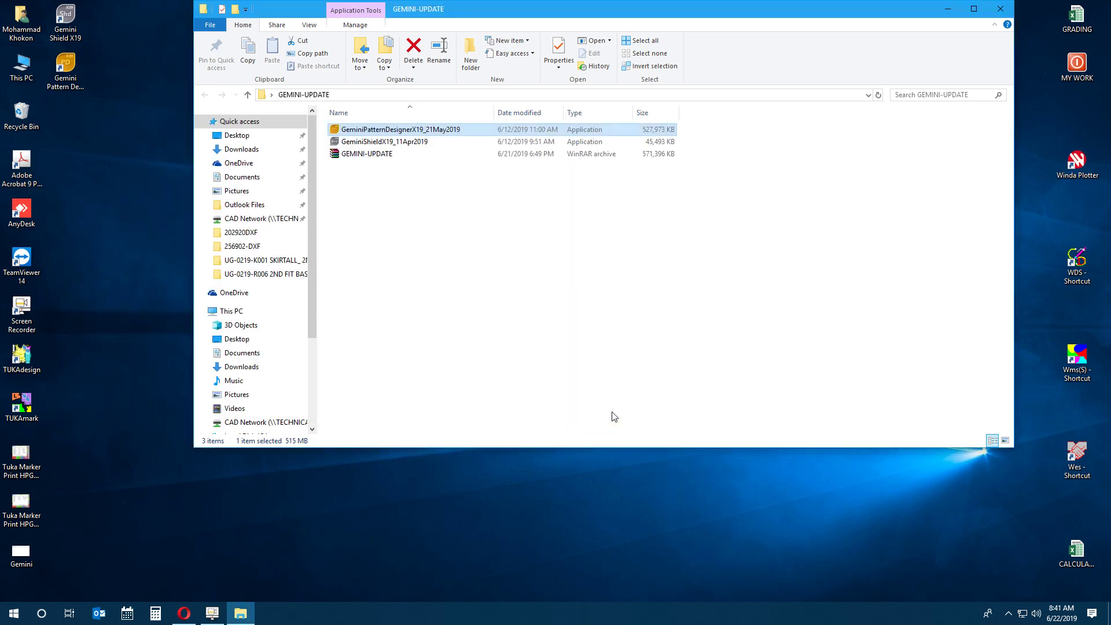
pyautogui.rightClick(118, 130)
pyautogui.click(142, 161)
pyautogui.rightClick(130, 139)
pyautogui.click(150, 171)
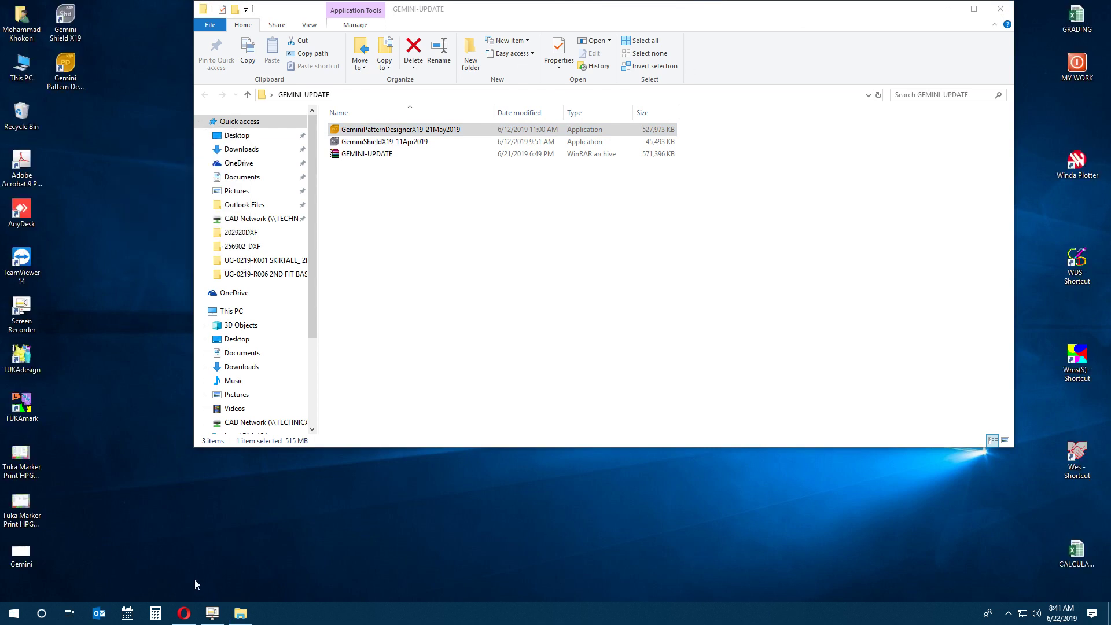
pyautogui.click(209, 618)
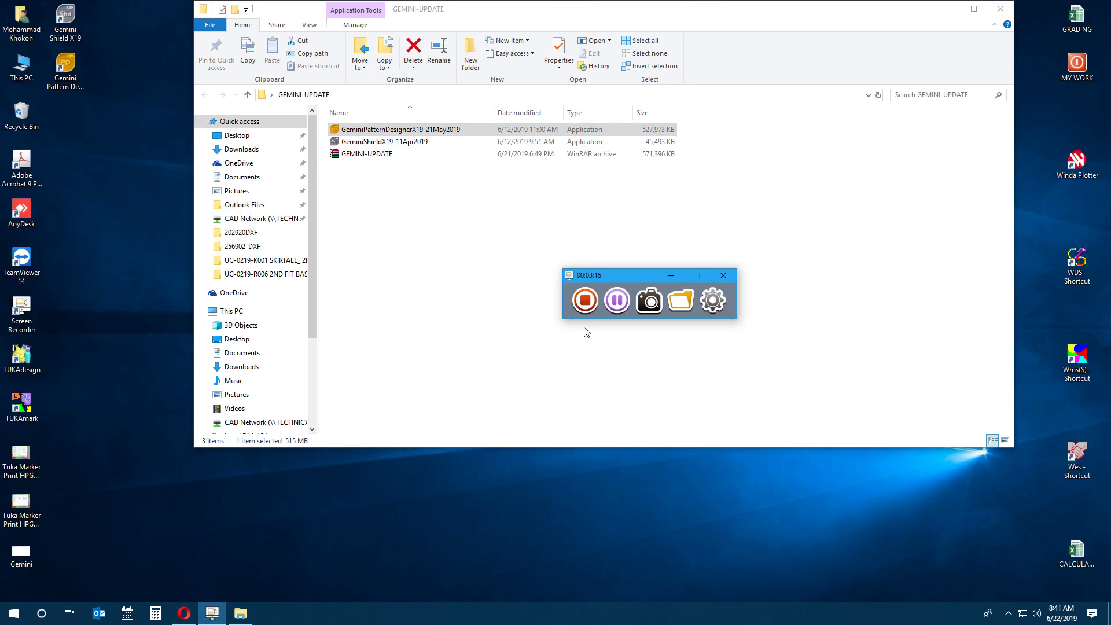